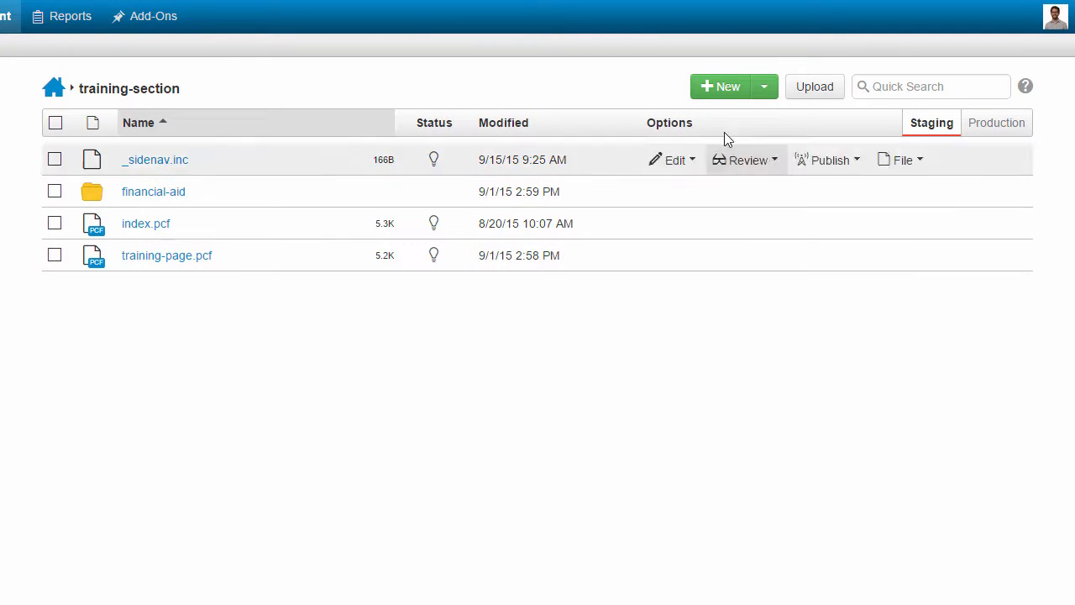
Step: Start a new section inside the training-section folder with the directory name subsection
click(727, 89)
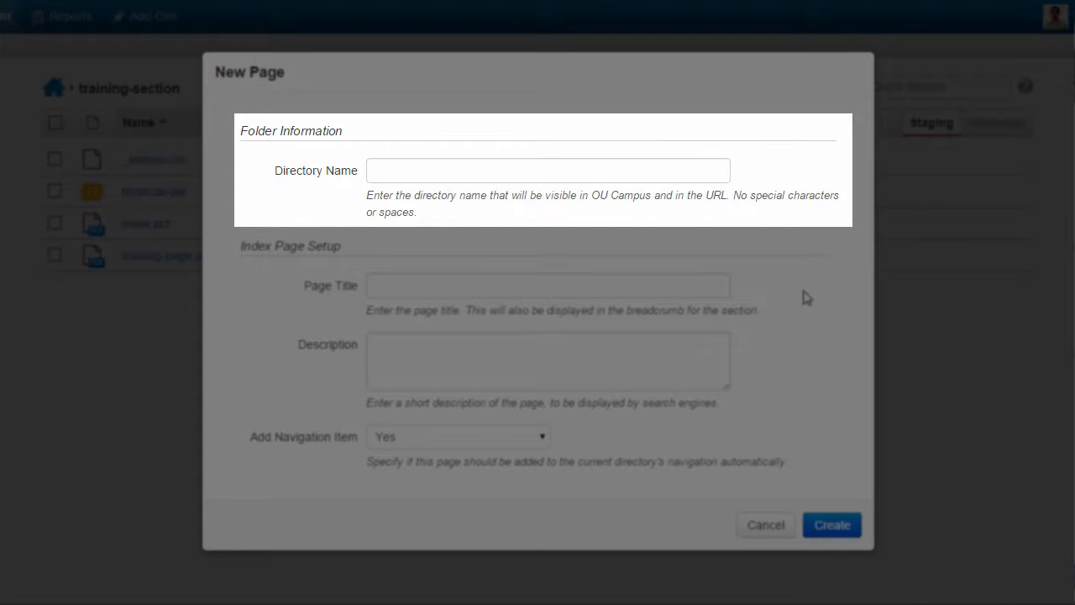
click(525, 172)
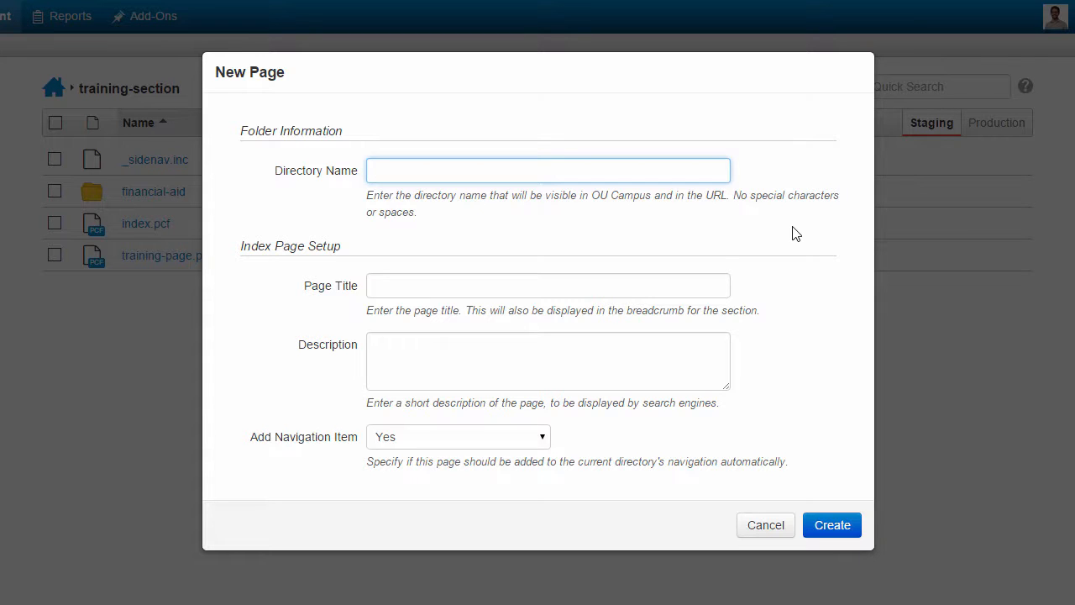
text(subsection)
key(Tab)
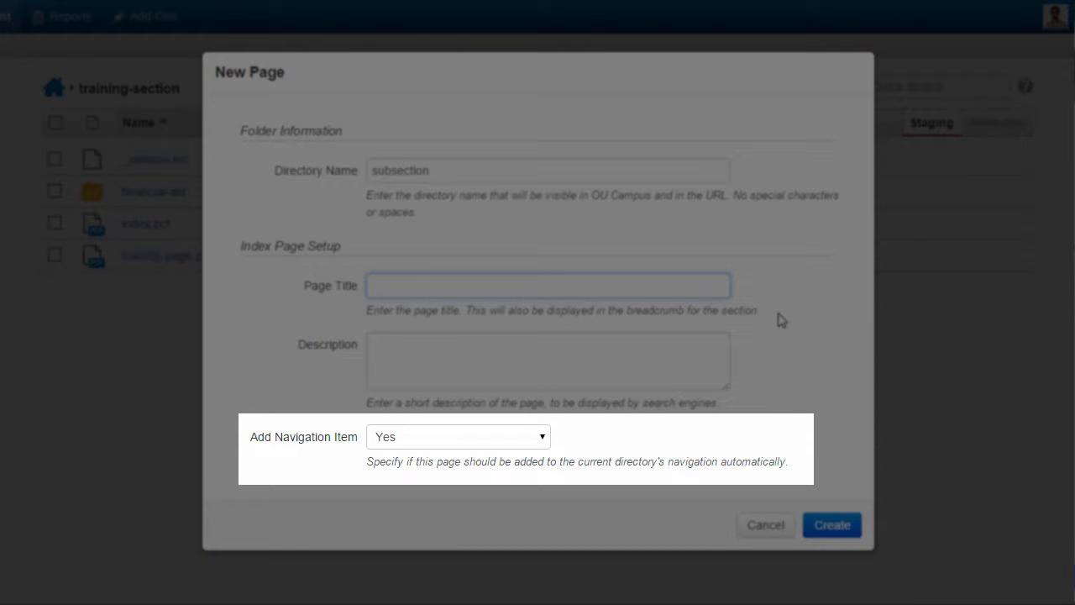
Step: Set the new section's index page title to "Subsection Index Page"
text(Subsection iNd)
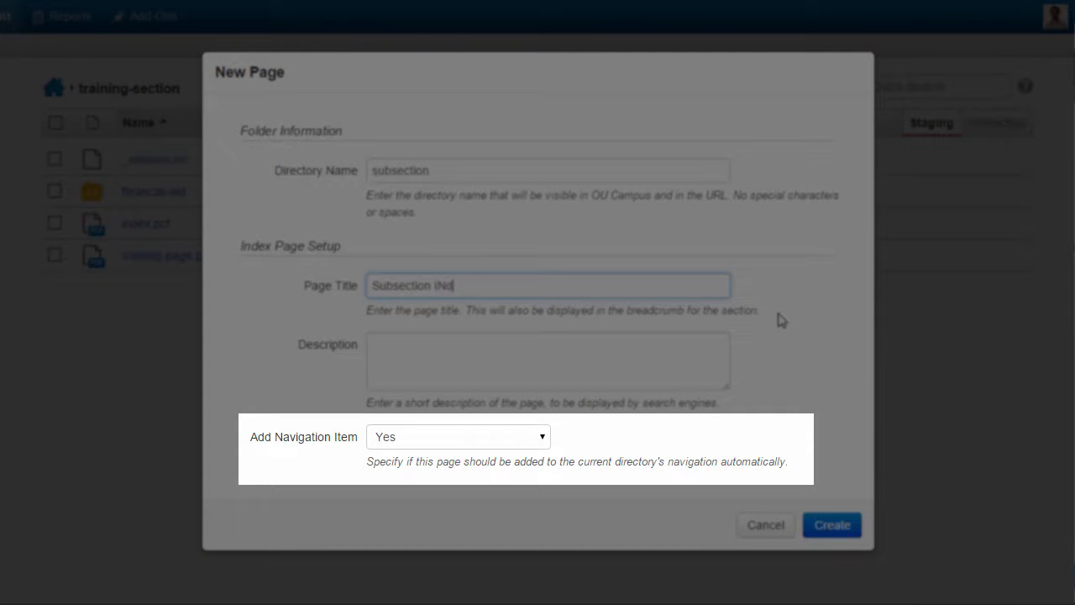
text(ex Page)
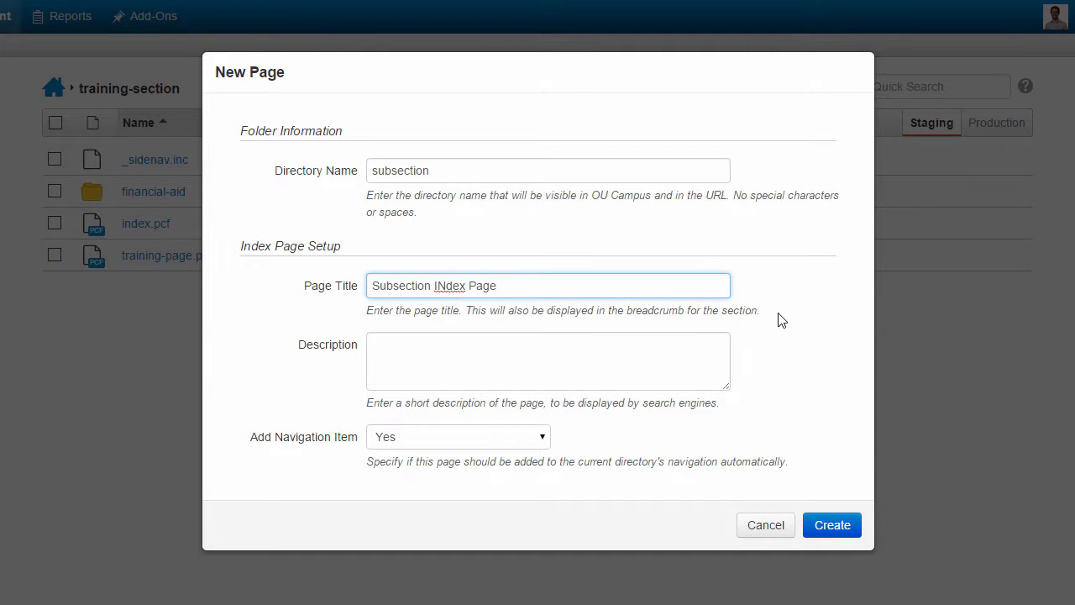
key(Delete)
text(n)
key(Tab)
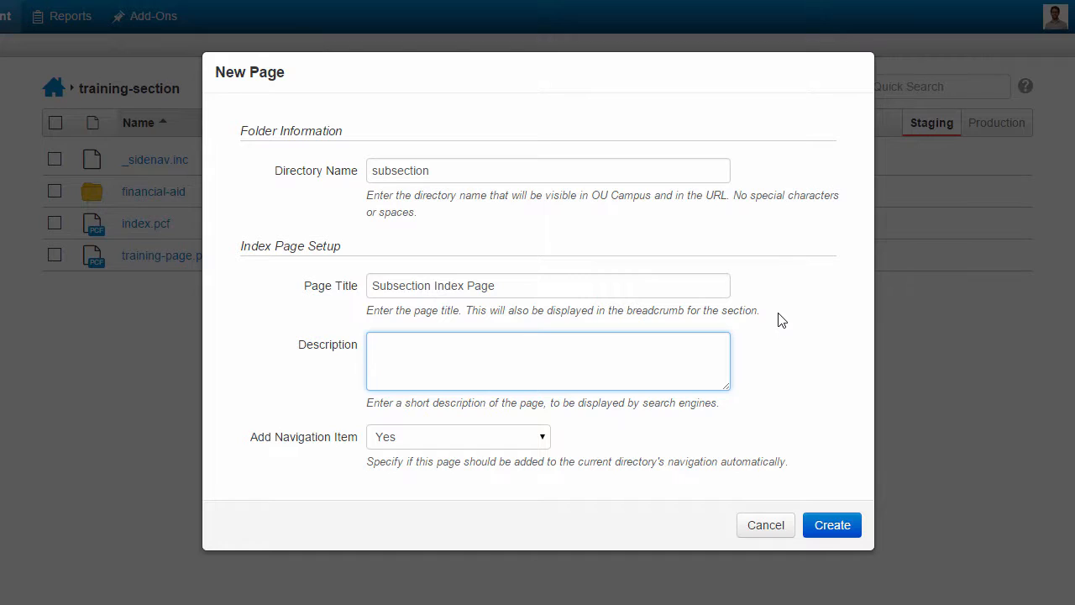
Step: Enter the description "Here's a generic description." and create the section with its navigation item enabled
text(Here's a generic description.)
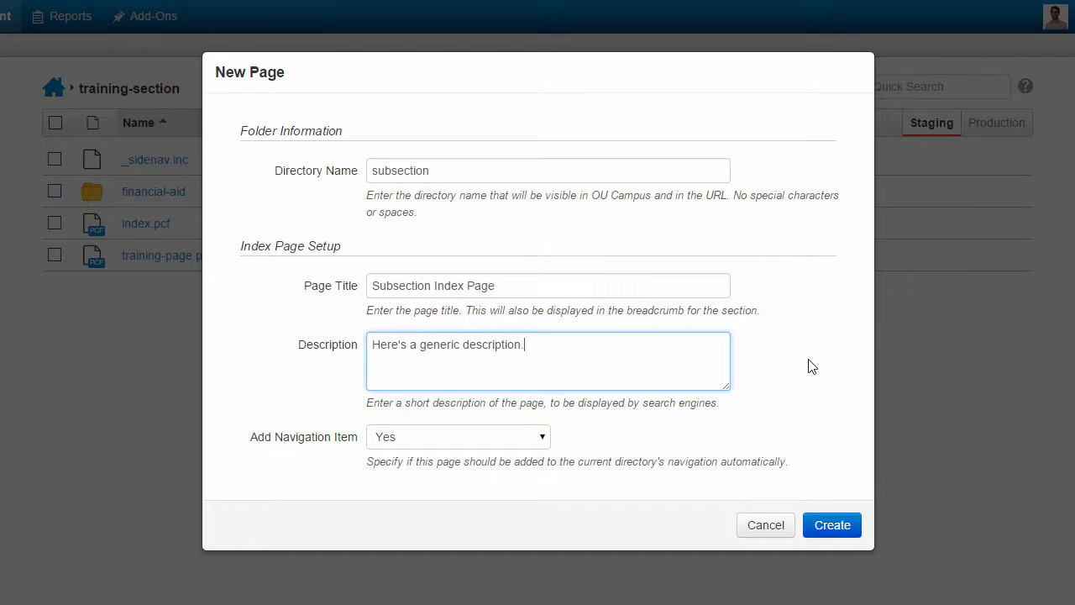
click(810, 410)
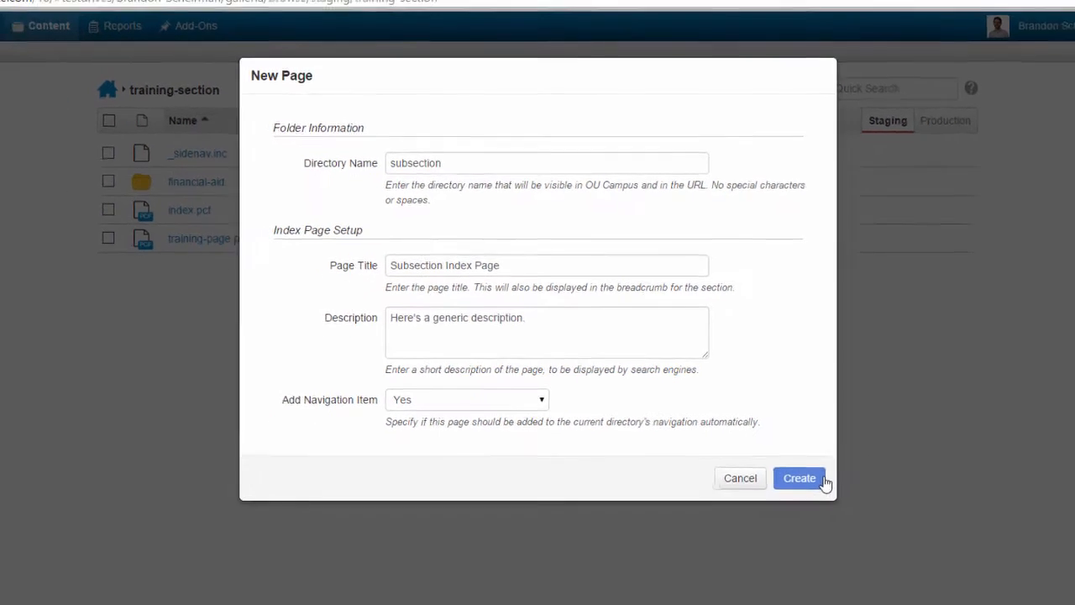
click(768, 408)
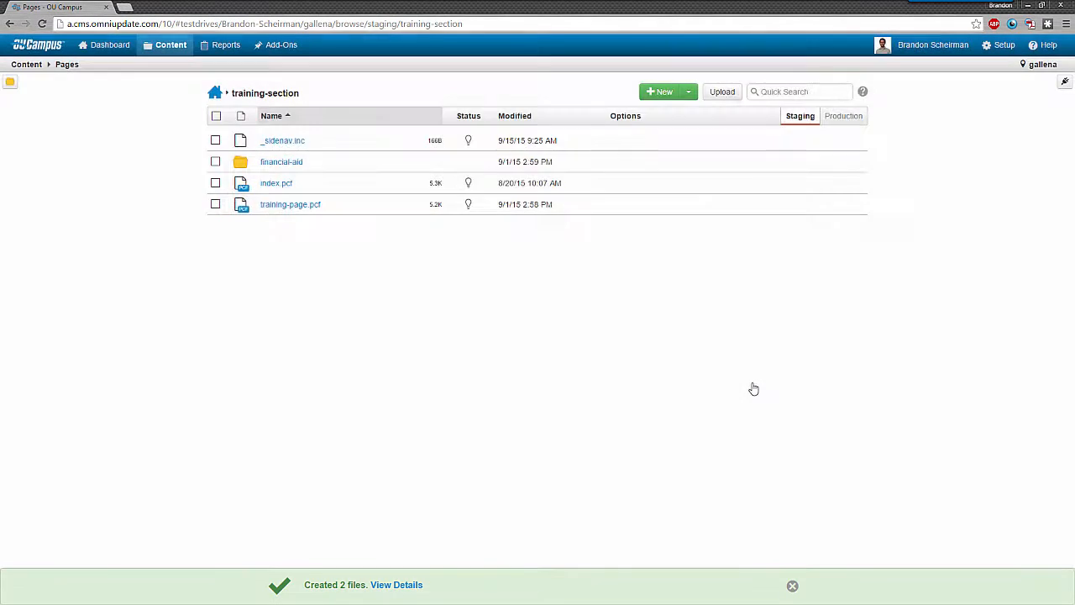
click(792, 585)
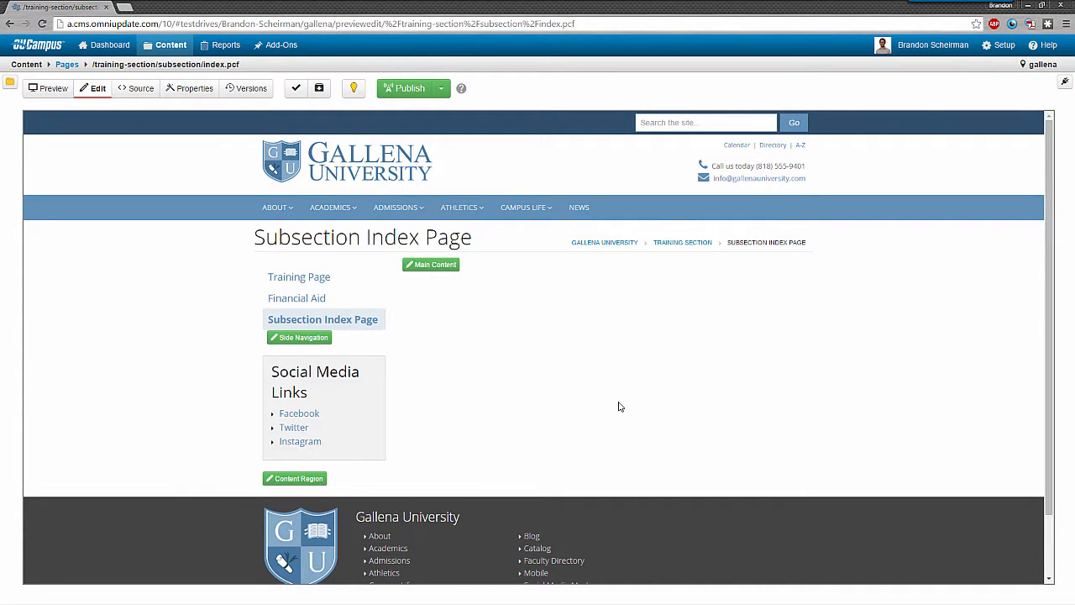
Step: Add the text "Here's some generic content!" to the page's Main Content region and save the page
click(440, 275)
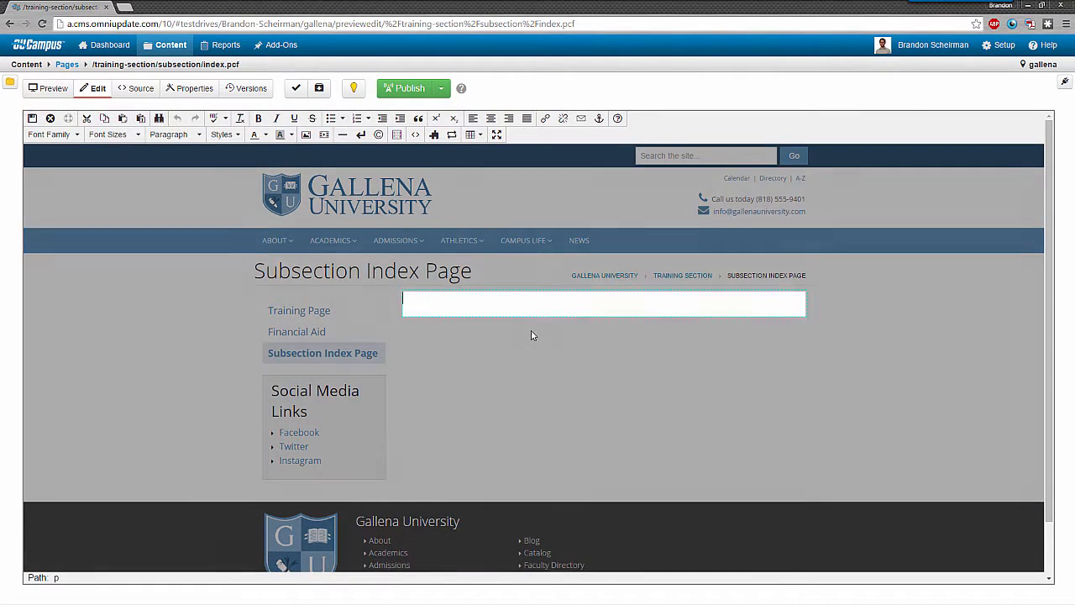
text(Here's some ge)
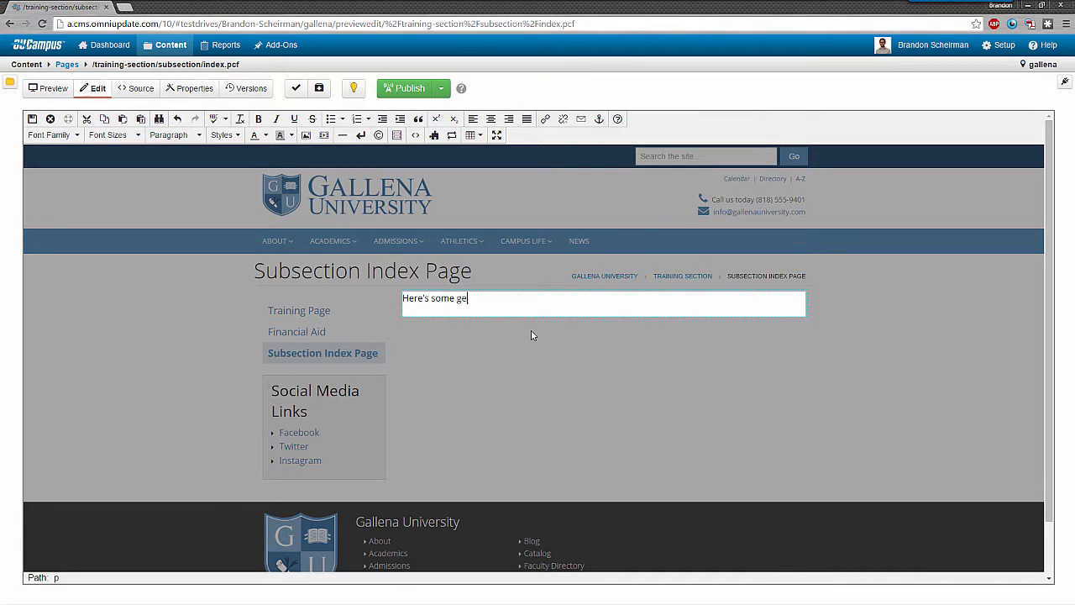
text(neric content!)
key(Return)
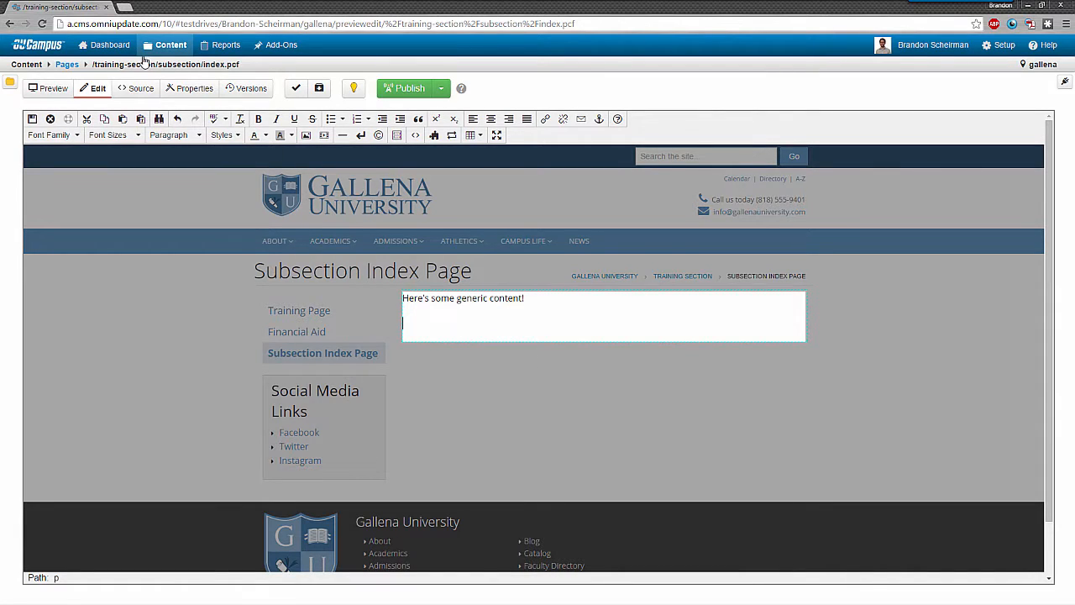
click(32, 118)
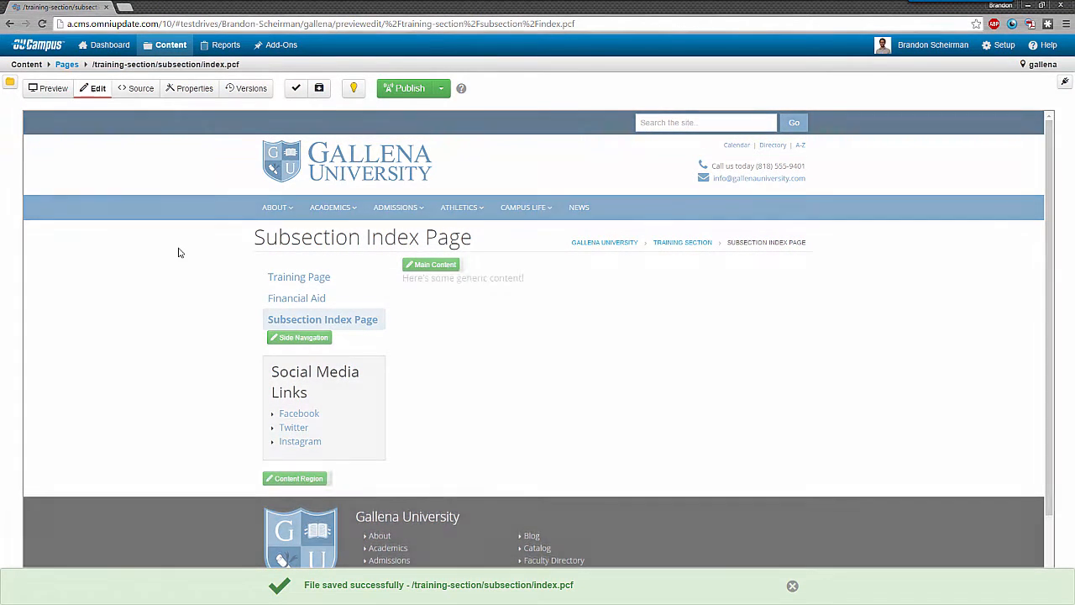
Step: Publish both _sidenav.inc and index.pcf from the subsection folder
click(67, 64)
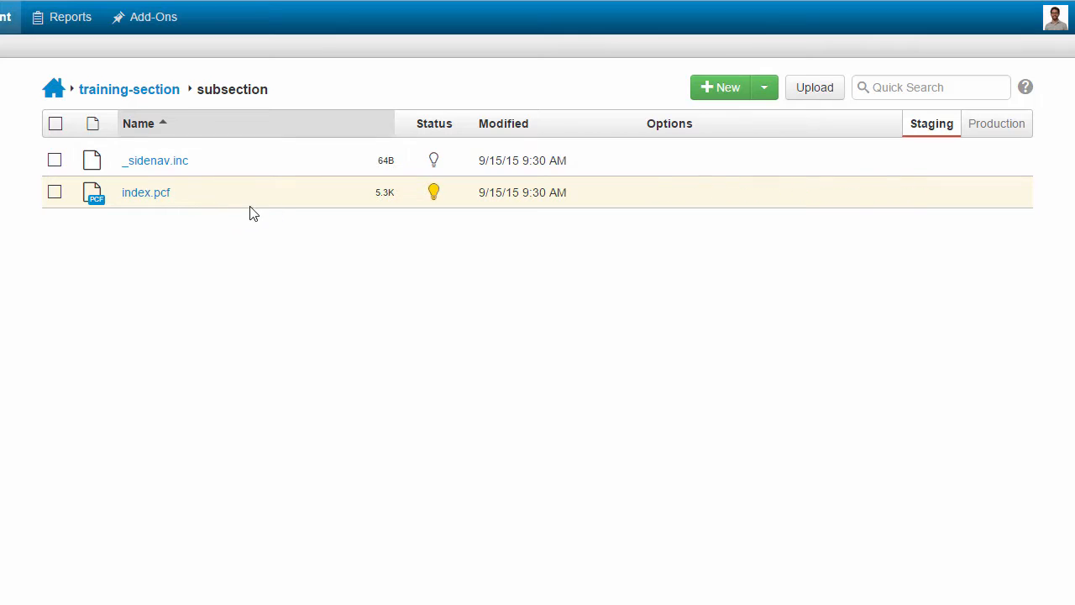
mouse_move(243, 176)
mouse_move(182, 168)
click(54, 194)
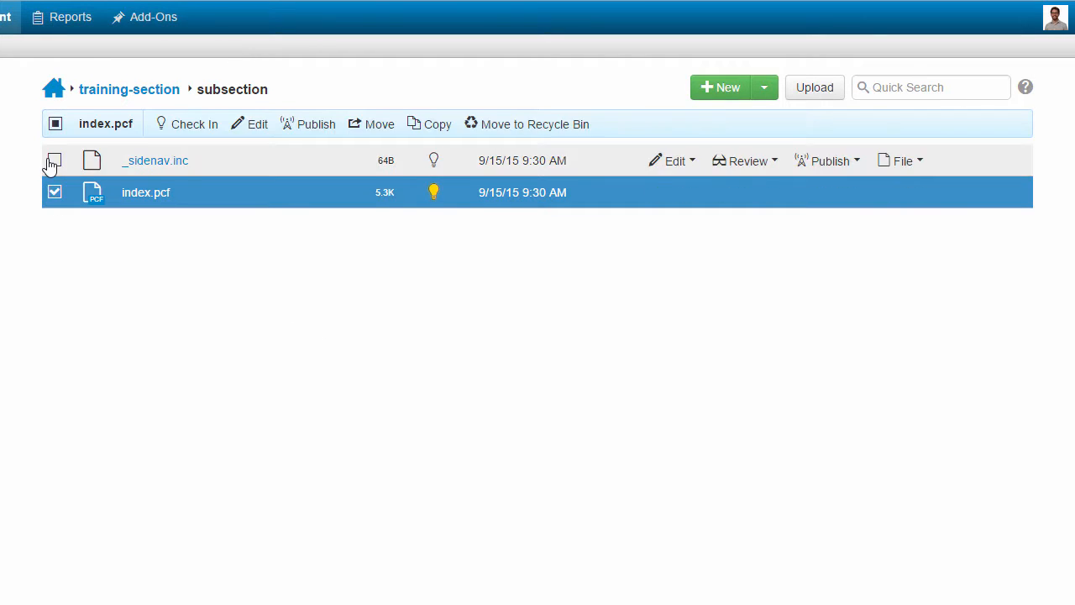
click(52, 160)
click(176, 126)
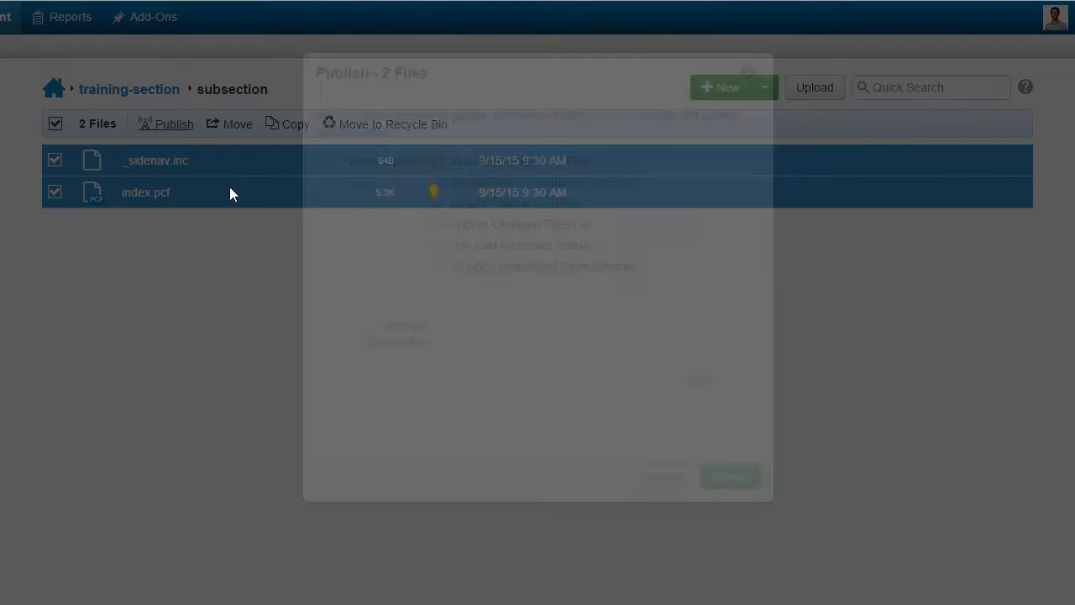
click(477, 159)
click(731, 476)
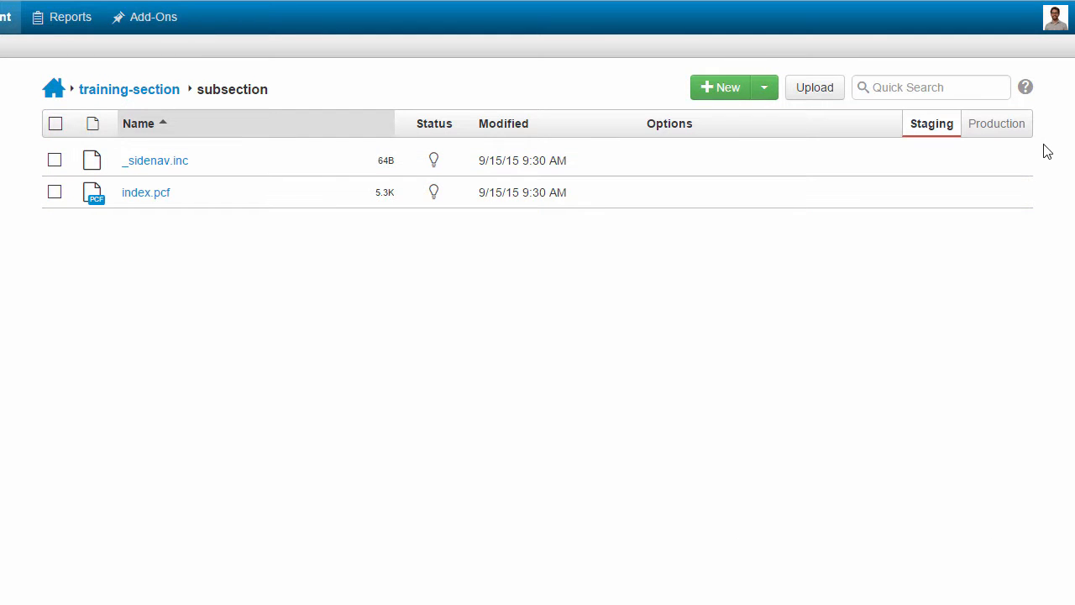
Step: View the subsection's published index.html from production, check its side navigation, and open the live Financial Aid page
click(996, 127)
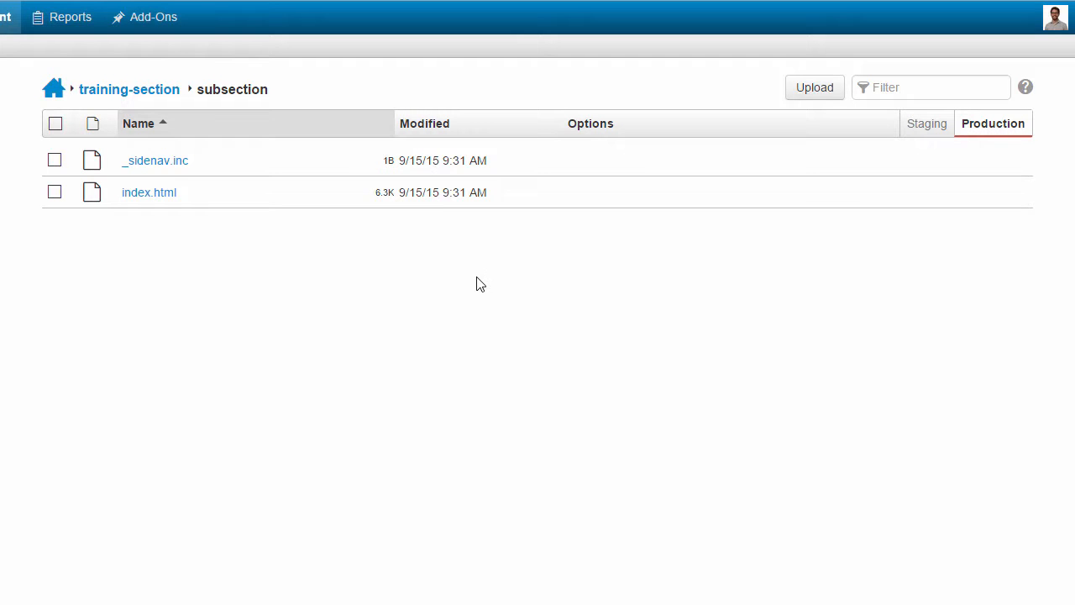
click(245, 175)
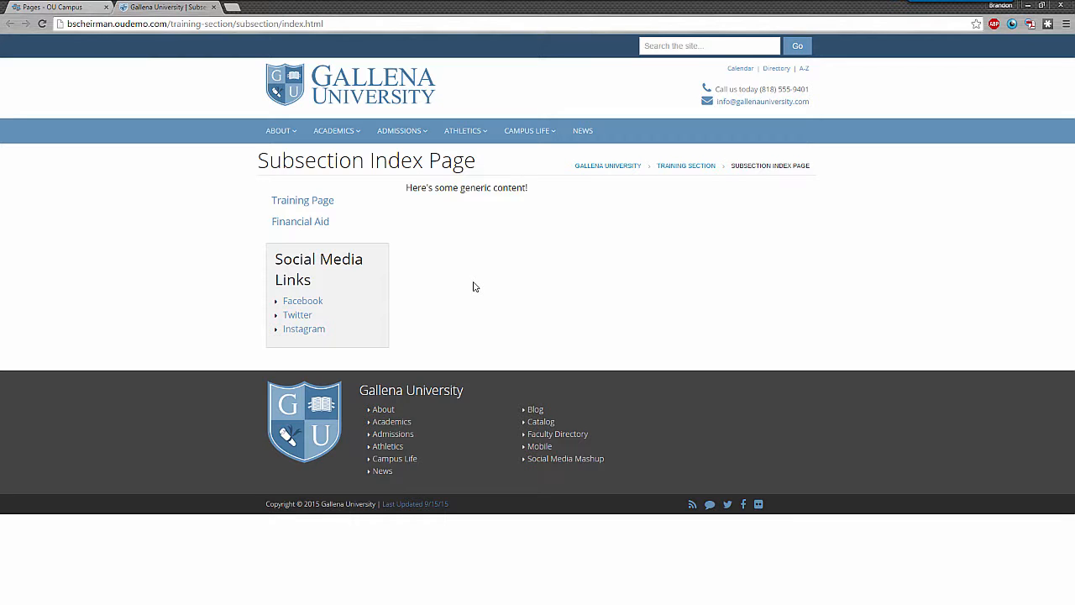
click(70, 6)
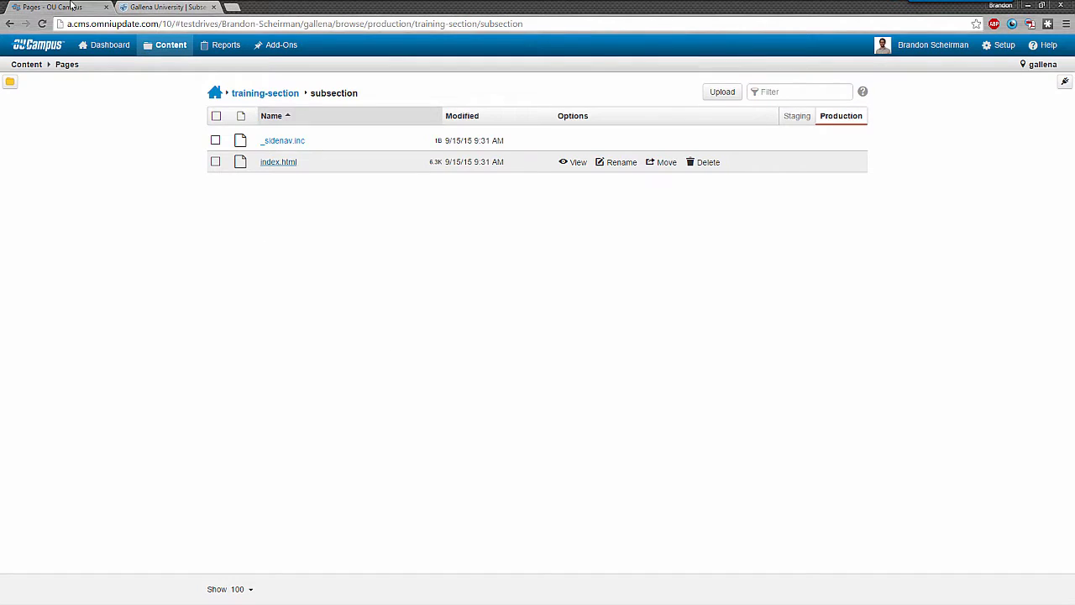
click(804, 120)
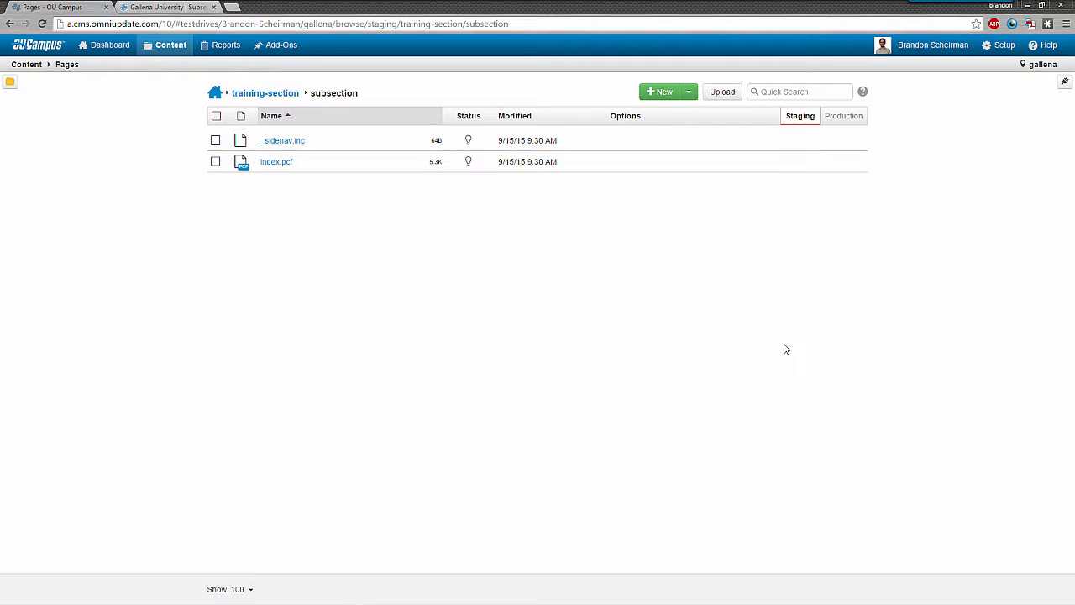
click(165, 7)
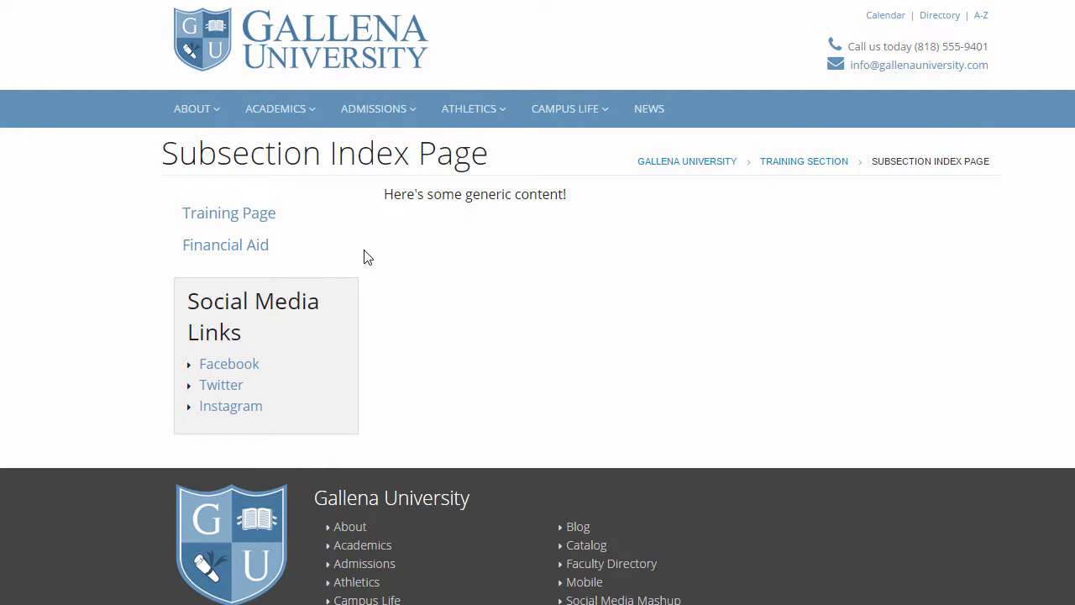
click(317, 262)
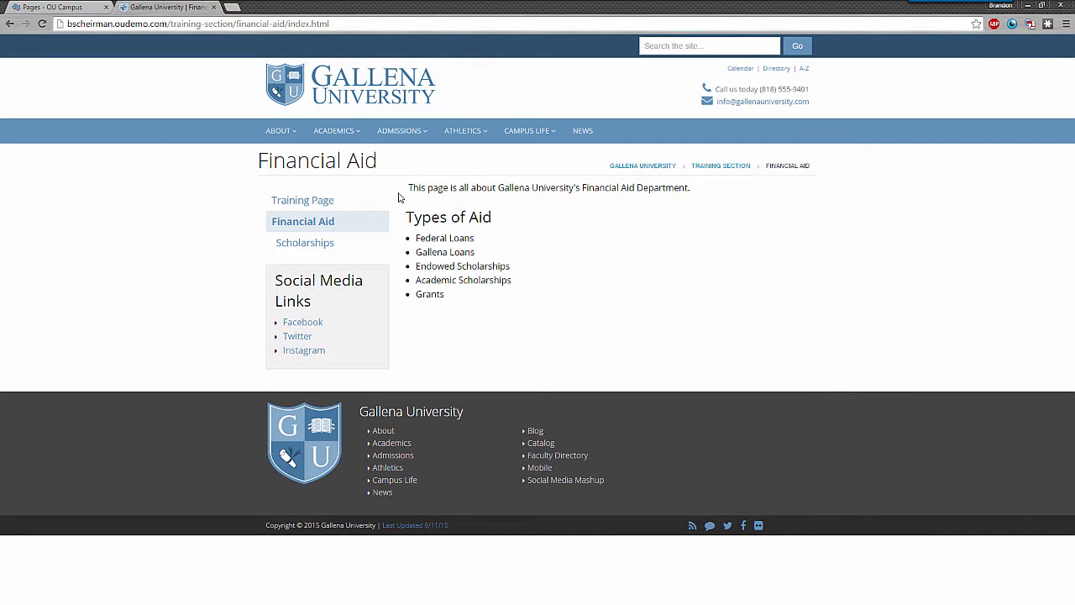
Step: Return to OU Campus and publish the _sidenav.inc file of the parent training-section folder
click(50, 7)
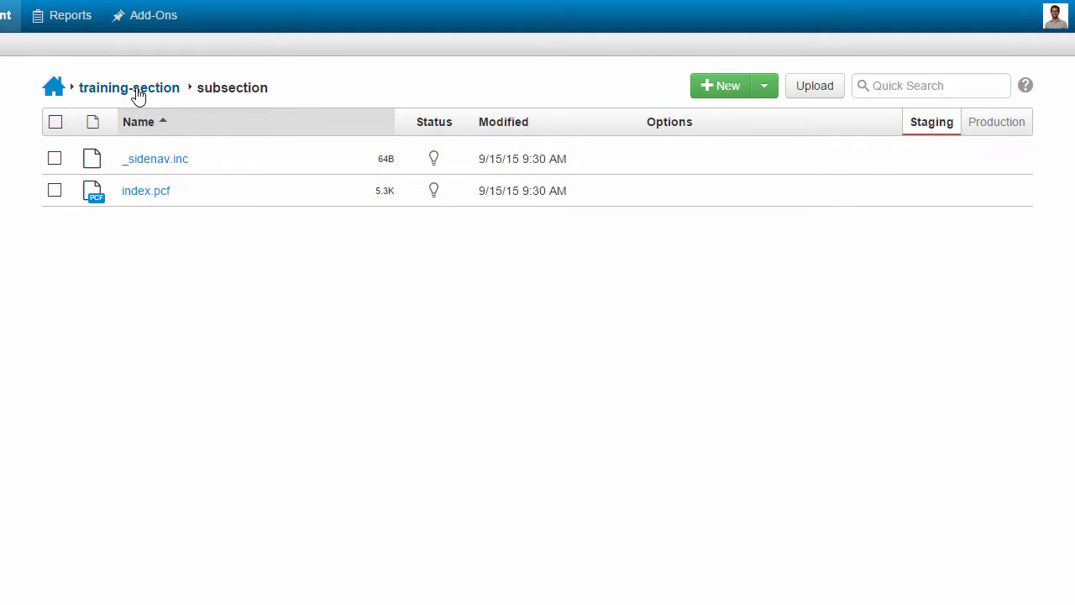
click(137, 94)
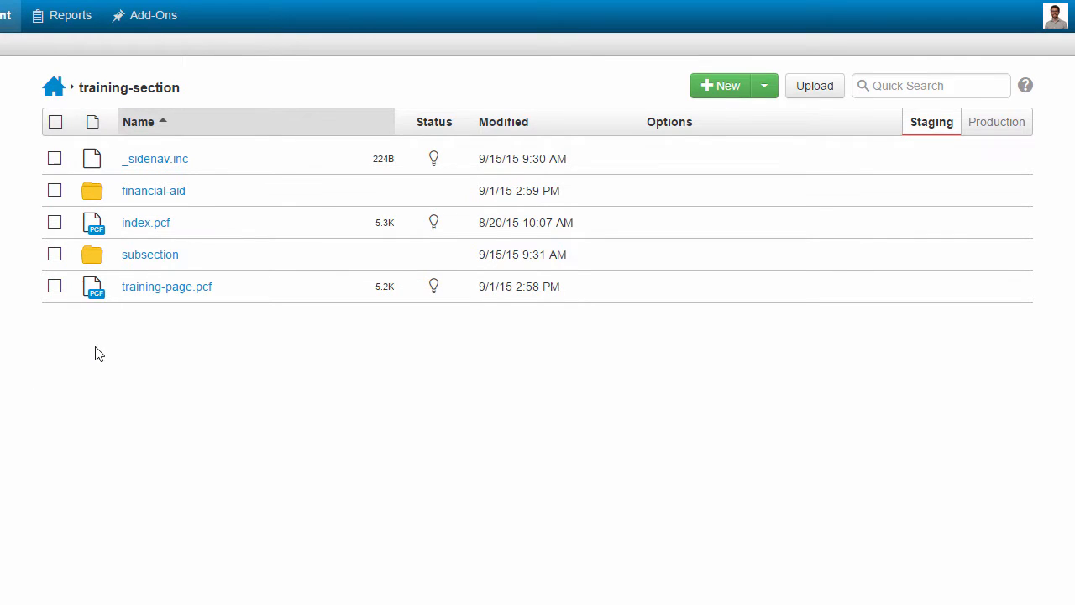
click(54, 159)
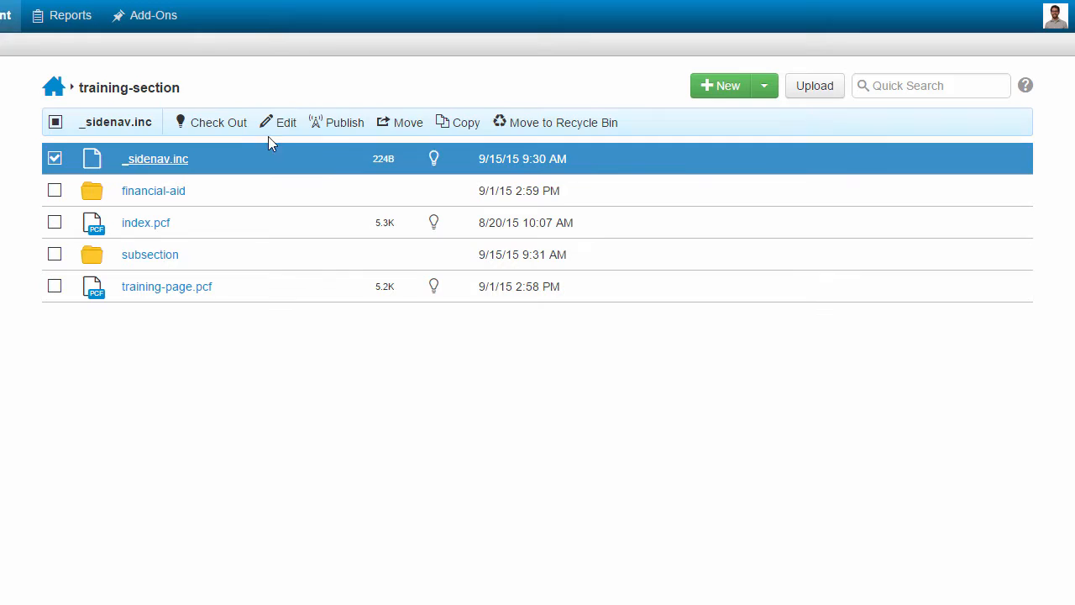
click(340, 122)
click(730, 502)
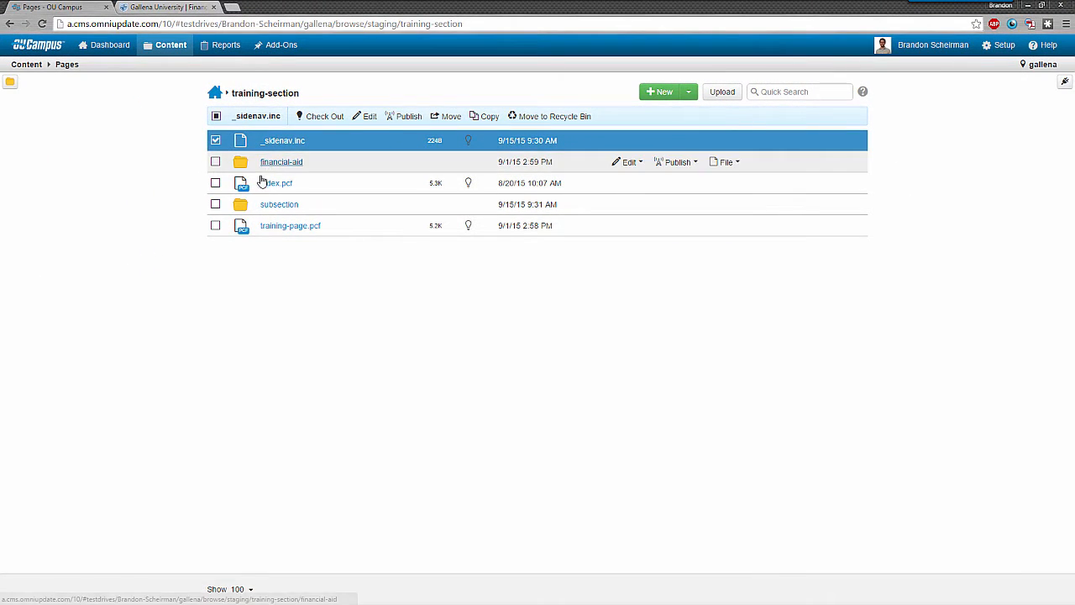
Step: Reload the live Financial Aid page and follow the Subsection Index Page link in its side navigation
click(186, 6)
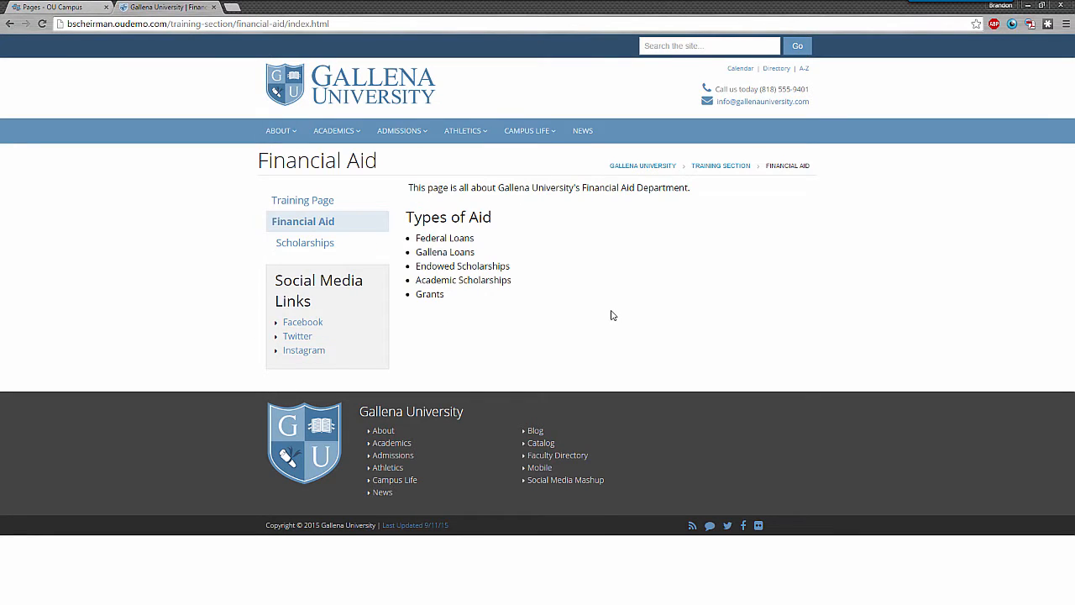
key(F5)
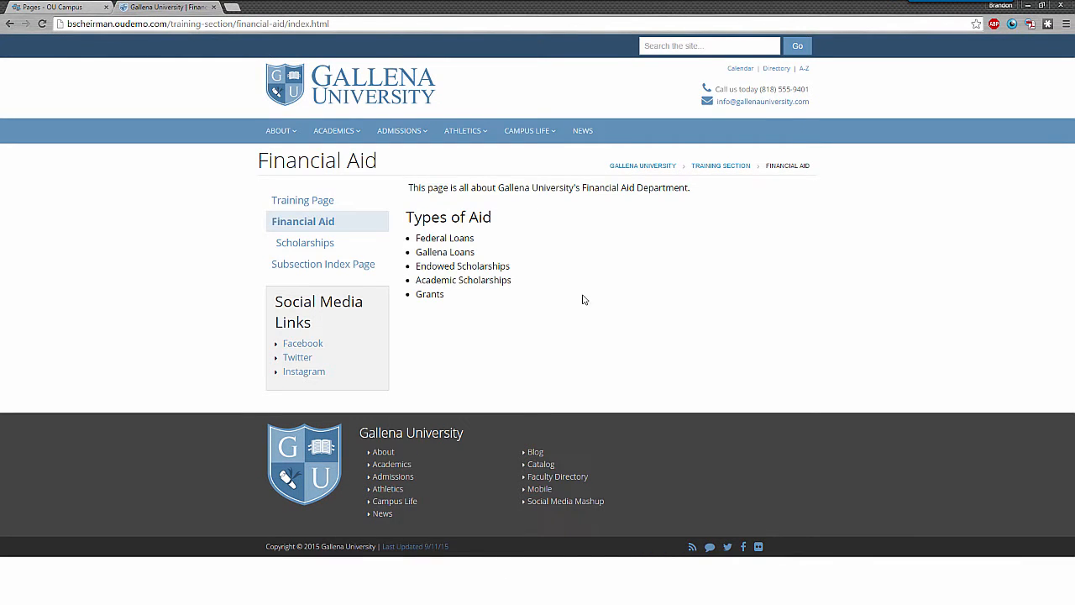
click(323, 269)
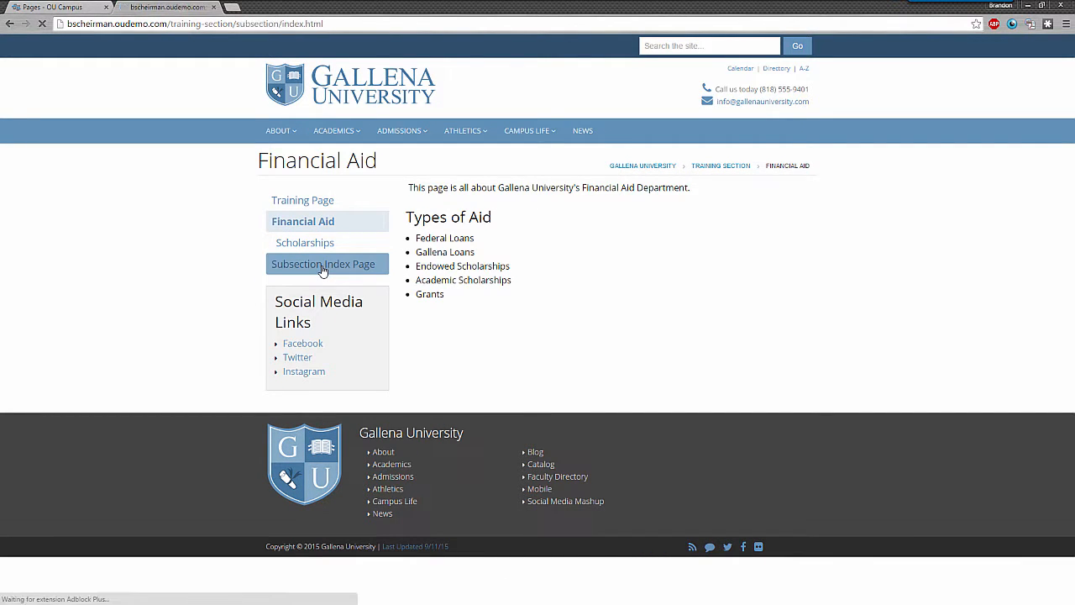